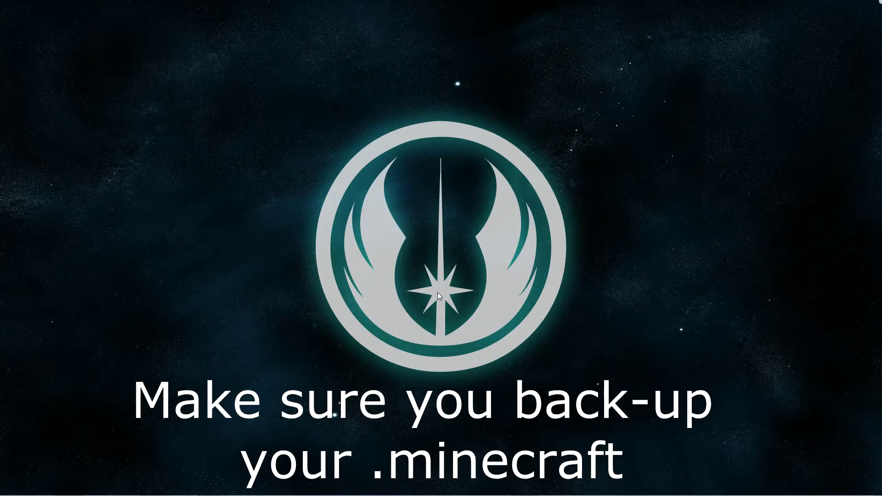
# - Show the Windows desktop with the reminder to back up the .minecraft folder
pyautogui.moveTo(27, 489)
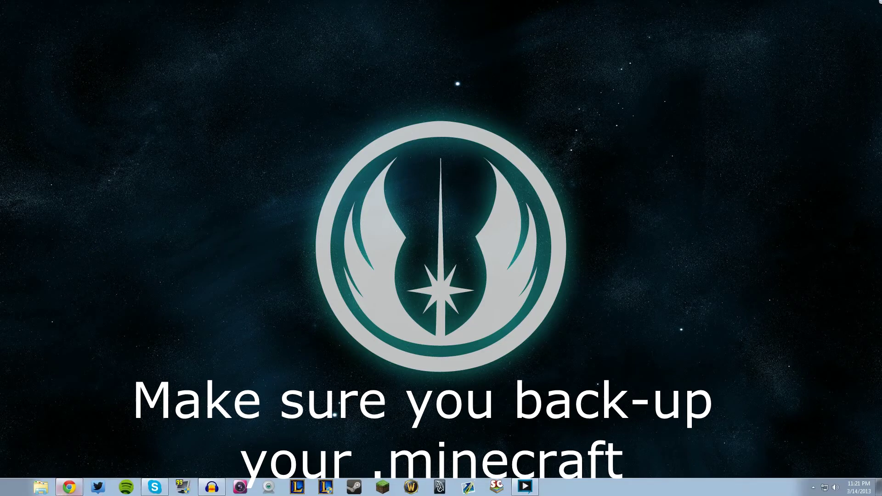
# - Open AppData\Roaming\.minecraft through a %appdata% Start search and reposition its window
pyautogui.click(17, 489)
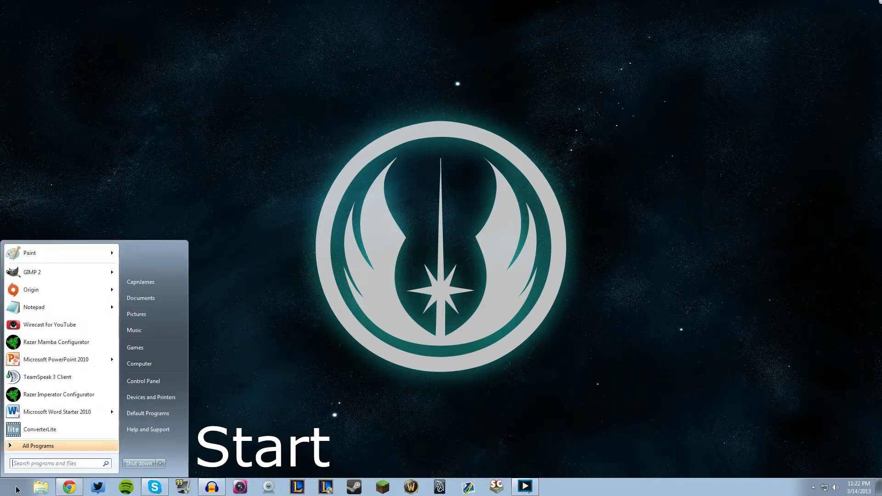
pyautogui.click(55, 463)
pyautogui.write('%')
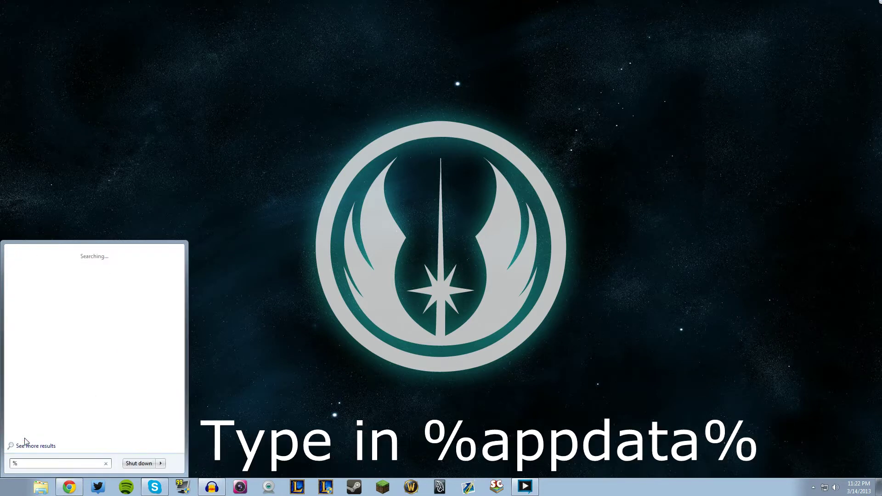
pyautogui.write('appdata%')
pyautogui.press('Return')
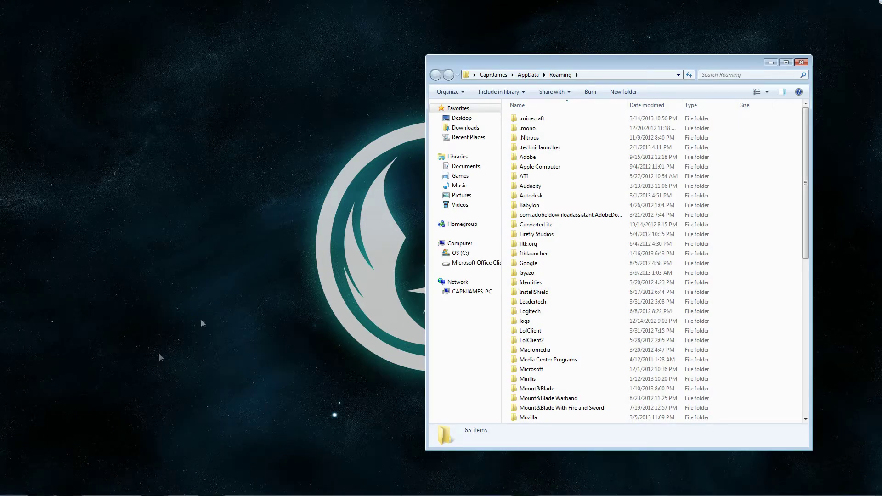
pyautogui.doubleClick(533, 119)
pyautogui.moveTo(580, 62); pyautogui.dragTo(621, 101)
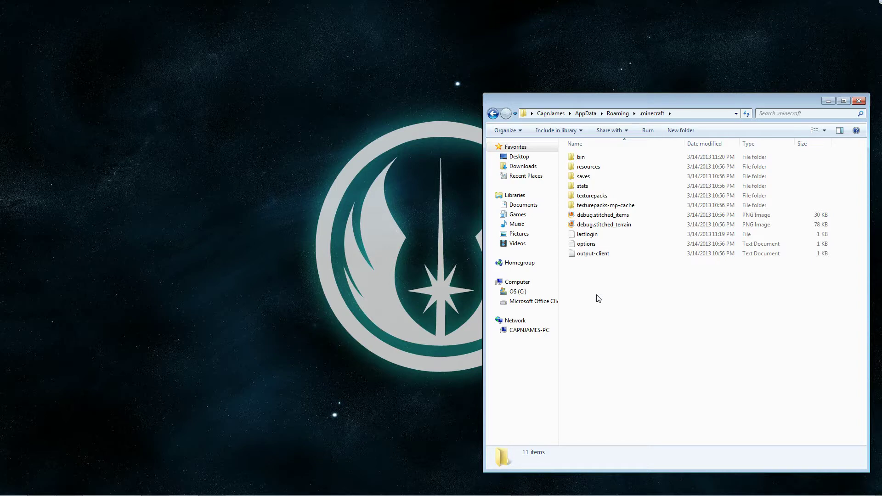
pyautogui.rightClick(211, 230)
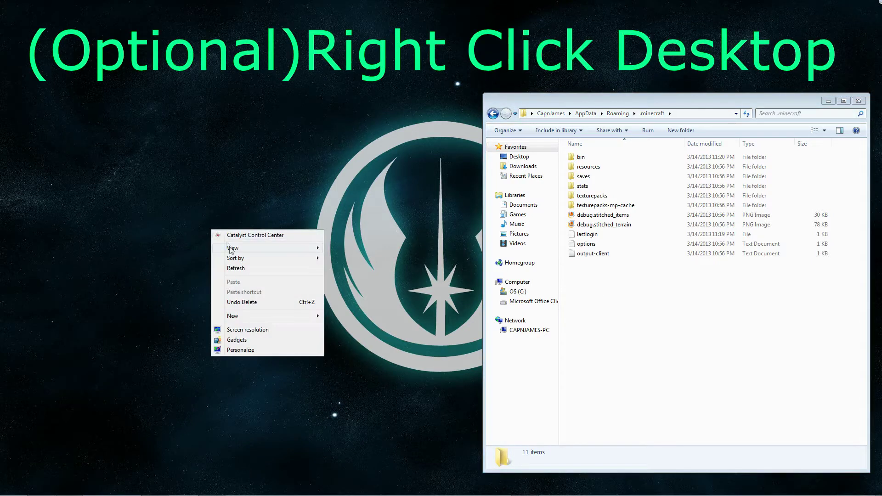
pyautogui.moveTo(252, 316)
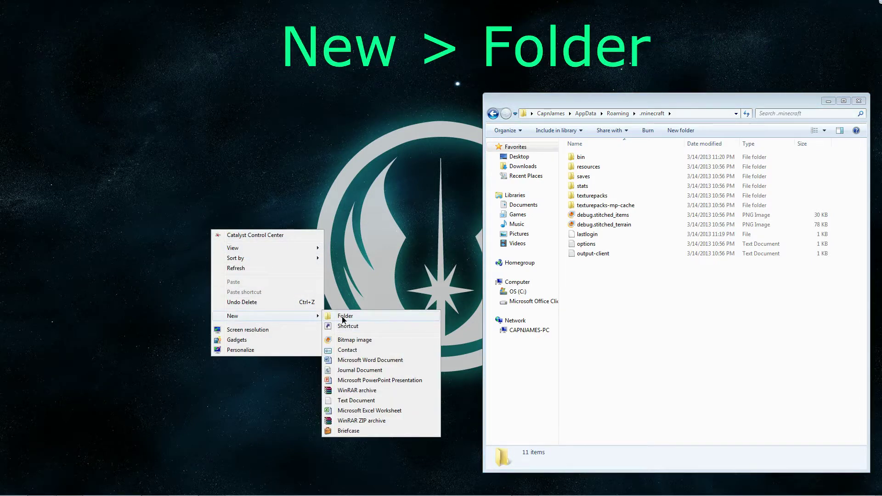
pyautogui.click(343, 315)
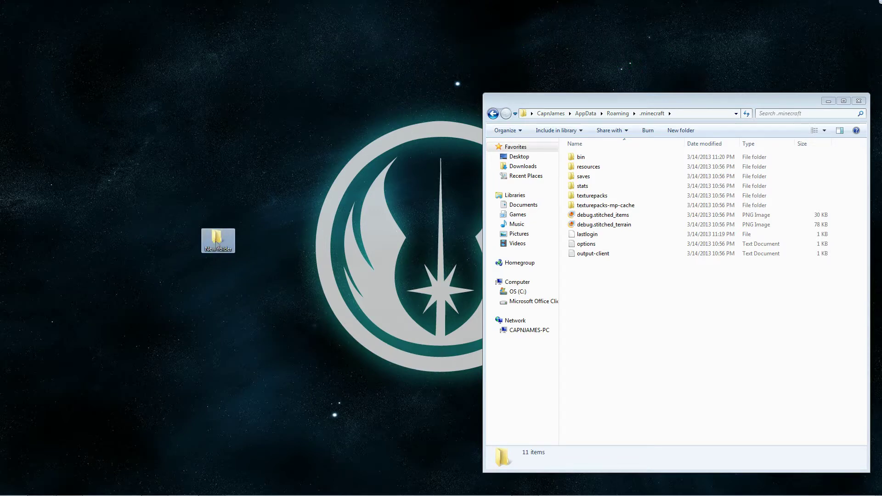
pyautogui.doubleClick(216, 243)
pyautogui.moveTo(590, 102); pyautogui.dragTo(206, 95)
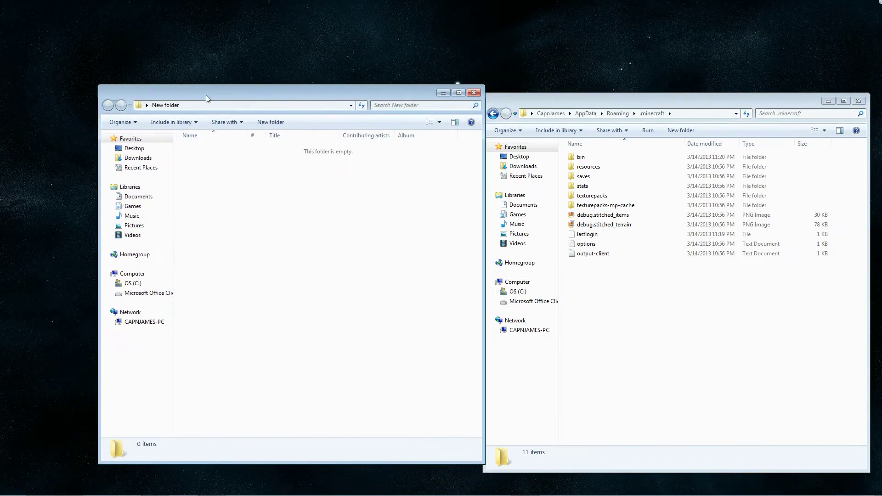
pyautogui.moveTo(663, 299); pyautogui.dragTo(577, 158)
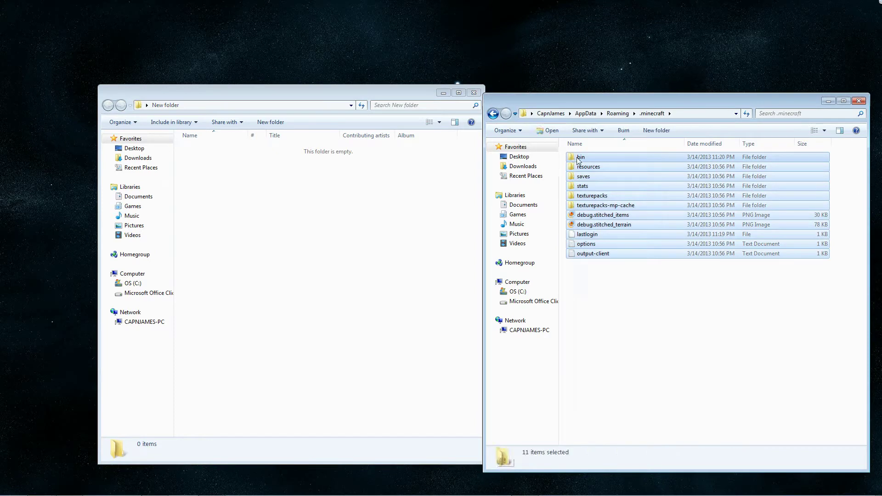
pyautogui.hotkey('ctrl', 'x')
pyautogui.click(322, 292)
pyautogui.hotkey('ctrl', 'v')
pyautogui.click(301, 318)
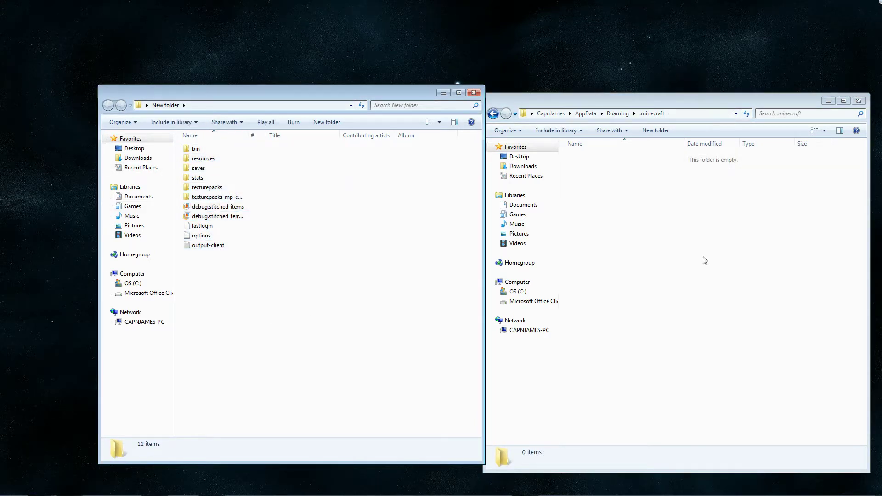
pyautogui.moveTo(211, 277); pyautogui.dragTo(191, 150)
pyautogui.moveTo(623, 252); pyautogui.dragTo(623, 251)
pyautogui.click(394, 93)
pyautogui.hotkey('ctrl', 'v')
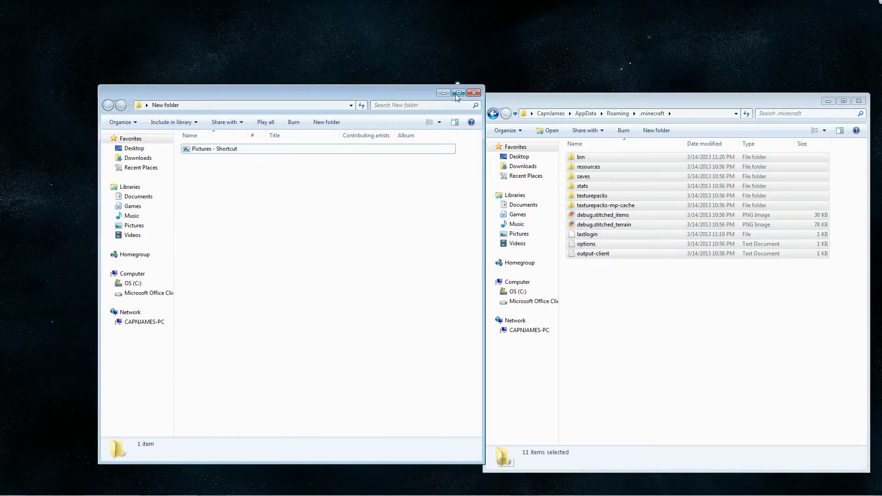
pyautogui.click(474, 92)
pyautogui.rightClick(227, 238)
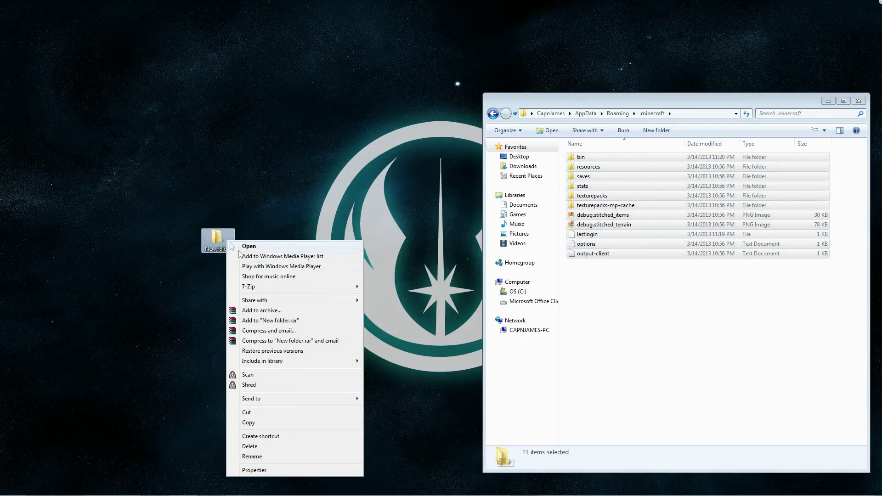
pyautogui.click(282, 451)
pyautogui.click(477, 289)
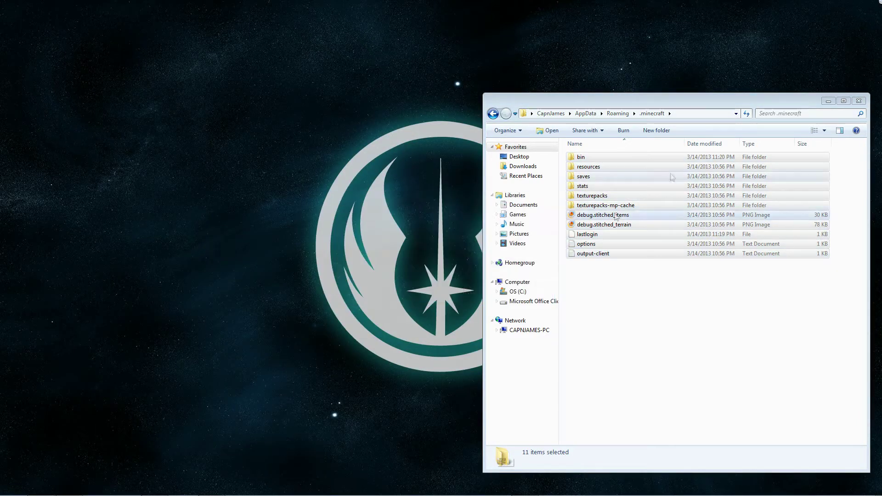
pyautogui.click(787, 105)
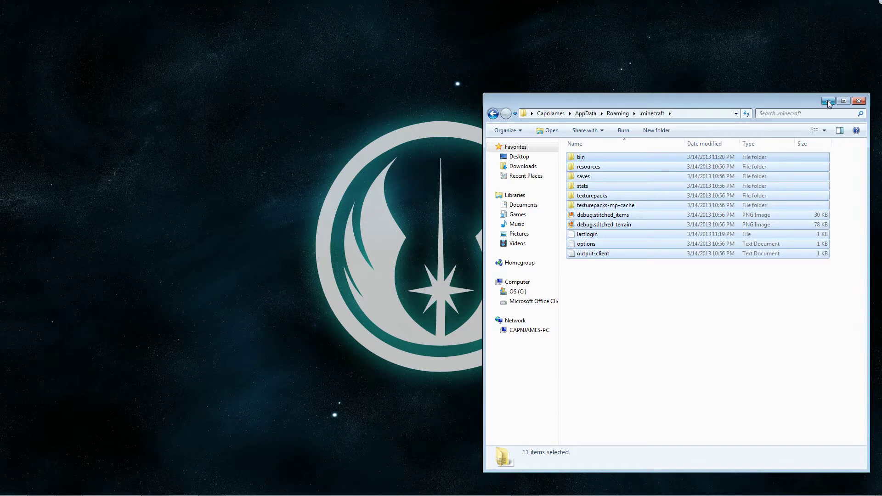
pyautogui.click(667, 79)
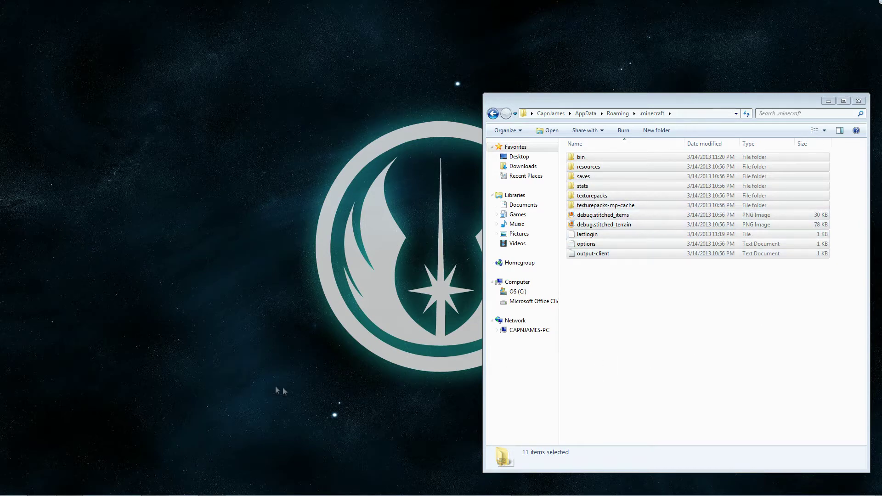
# - Move the downloaded minecraftforge-universal-1.5-7.7.0.582 zip from Chrome onto the desktop, then close Chrome
pyautogui.click(70, 487)
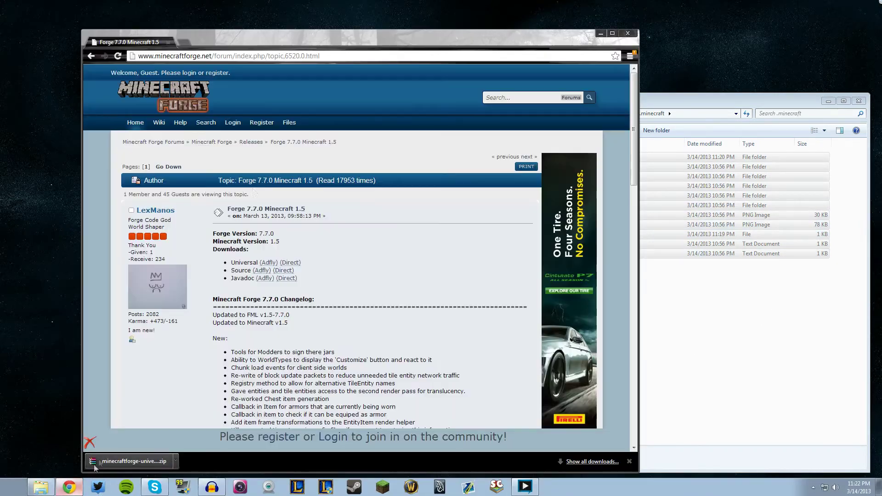
pyautogui.moveTo(352, 45); pyautogui.dragTo(280, 50)
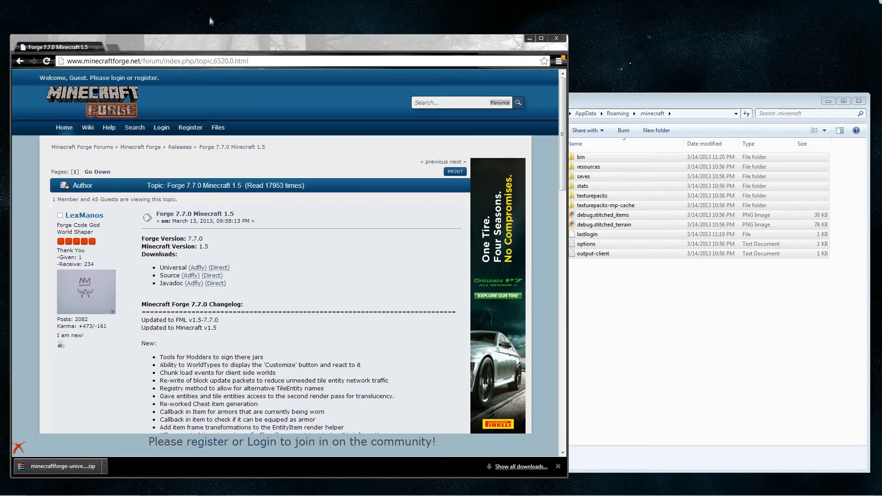
pyautogui.moveTo(200, 46); pyautogui.dragTo(265, 42)
pyautogui.moveTo(125, 462); pyautogui.dragTo(40, 122)
pyautogui.hotkey('alt', 'F4')
pyautogui.click(53, 152)
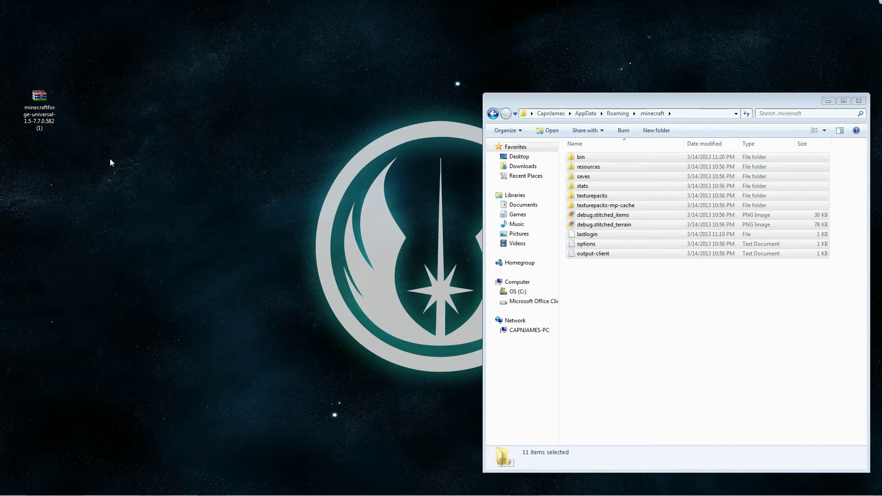
# - Open the Forge zip in WinRAR, dismiss the evaluation notice, and activate the .minecraft window
pyautogui.doubleClick(44, 99)
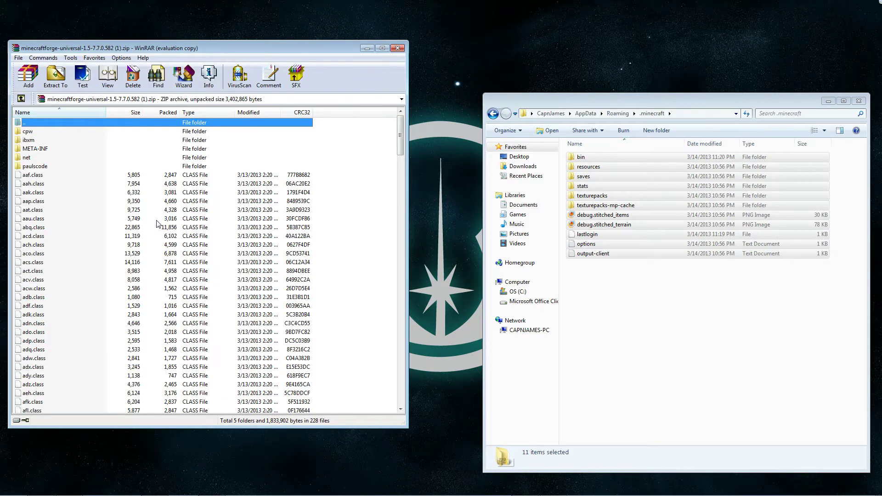
pyautogui.click(255, 238)
pyautogui.click(592, 324)
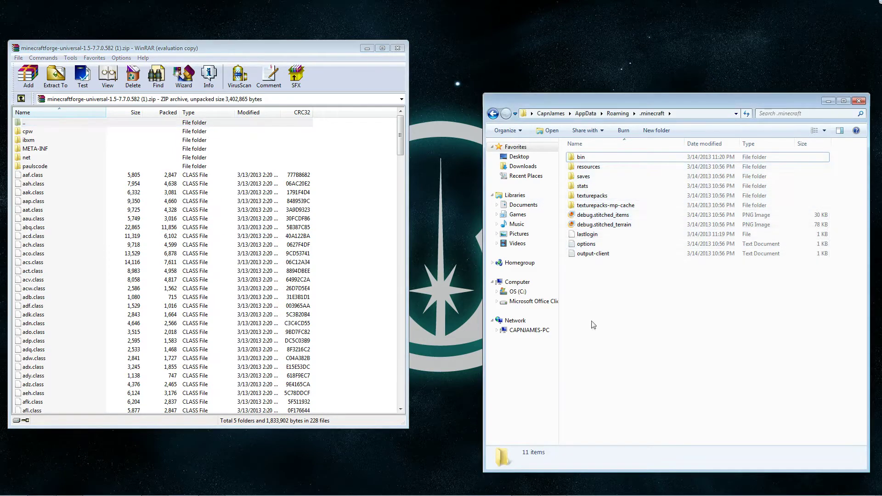
# - Open bin\minecraft.jar as a 7-Zip archive and place it beside the Forge archive
pyautogui.doubleClick(585, 158)
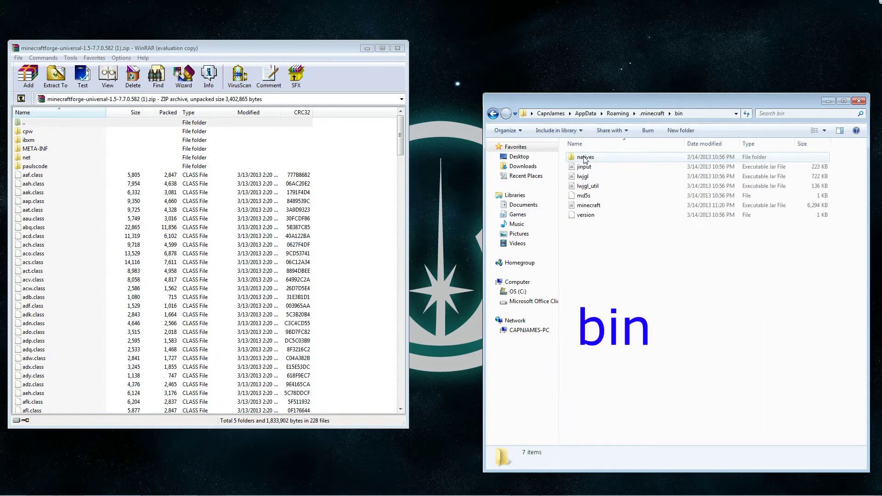
pyautogui.rightClick(589, 209)
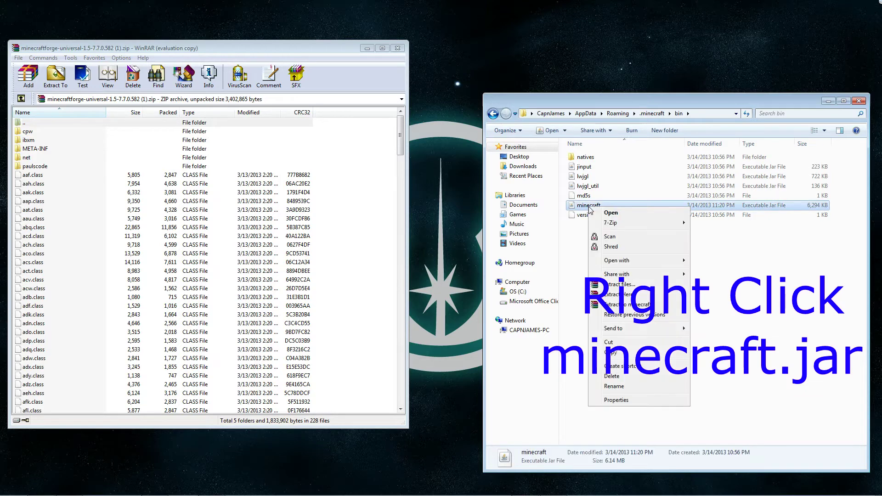
pyautogui.moveTo(617, 222)
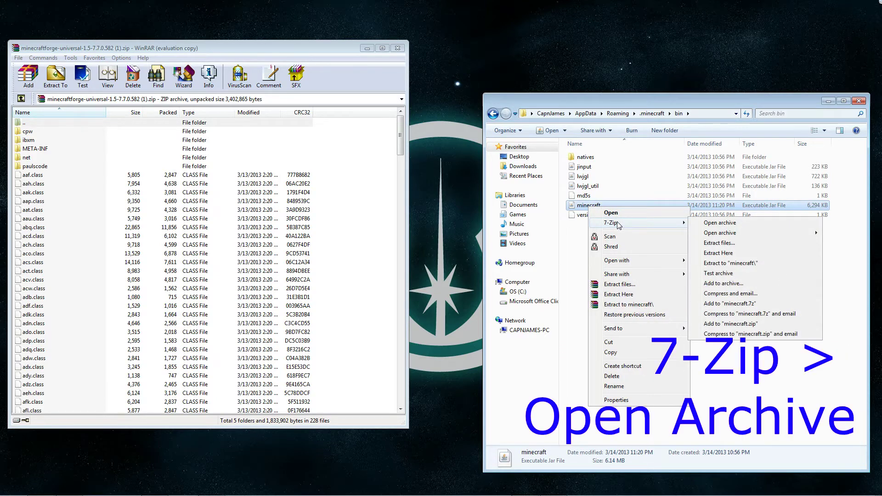
pyautogui.click(708, 223)
pyautogui.moveTo(565, 52); pyautogui.dragTo(599, 52)
# - Copy all Forge archive files and folders into minecraft.jar, confirm, and close WinRAR
pyautogui.moveTo(269, 54); pyautogui.dragTo(269, 50)
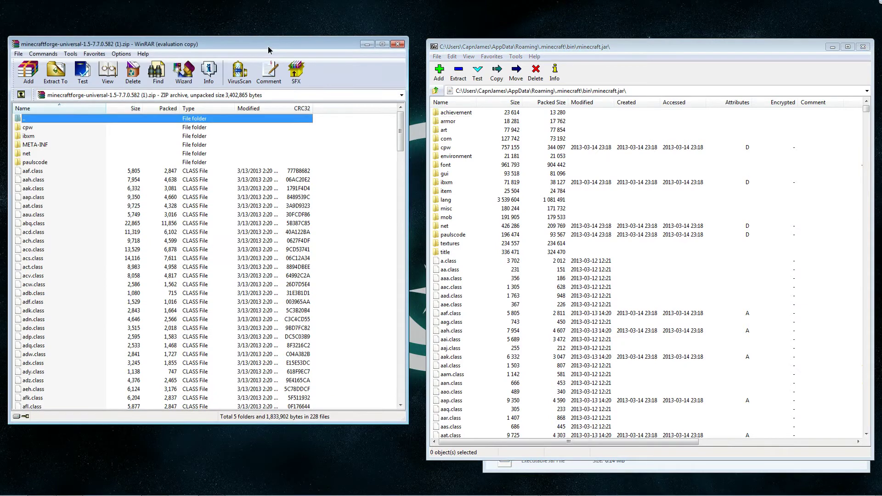
pyautogui.moveTo(225, 423); pyautogui.dragTo(213, 458)
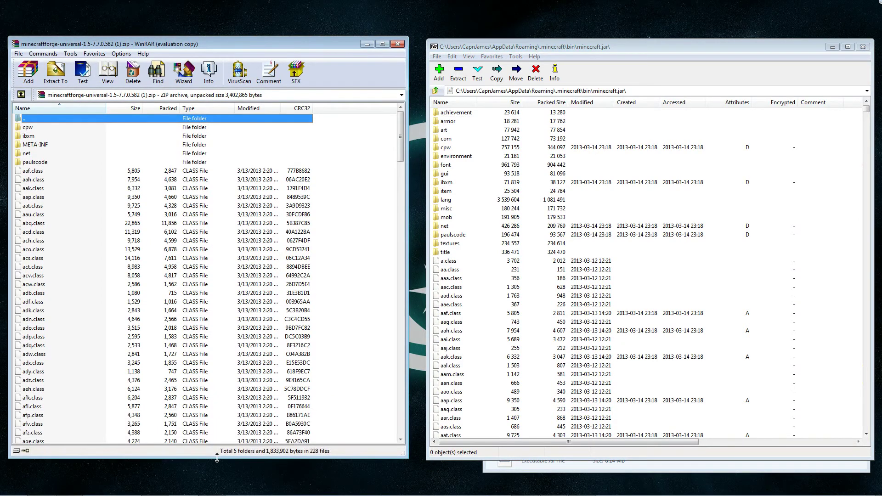
pyautogui.click(39, 293)
pyautogui.hotkey('ctrl', 'a')
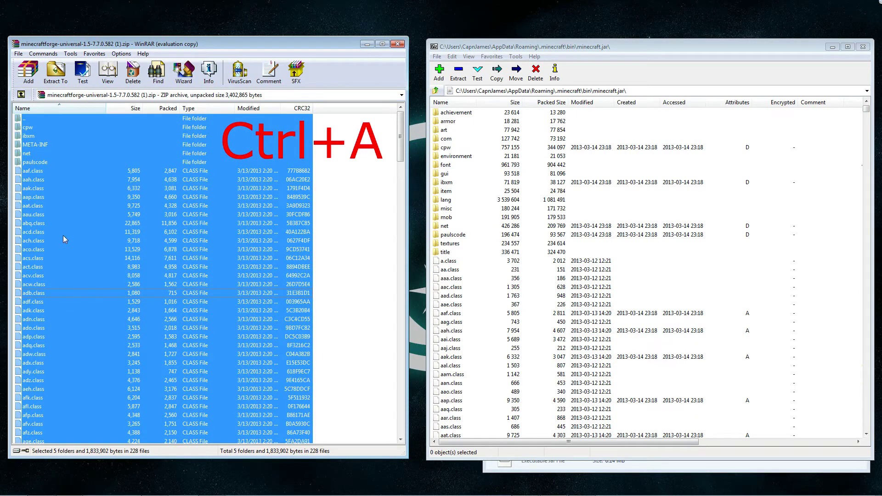
pyautogui.moveTo(40, 219); pyautogui.dragTo(636, 288)
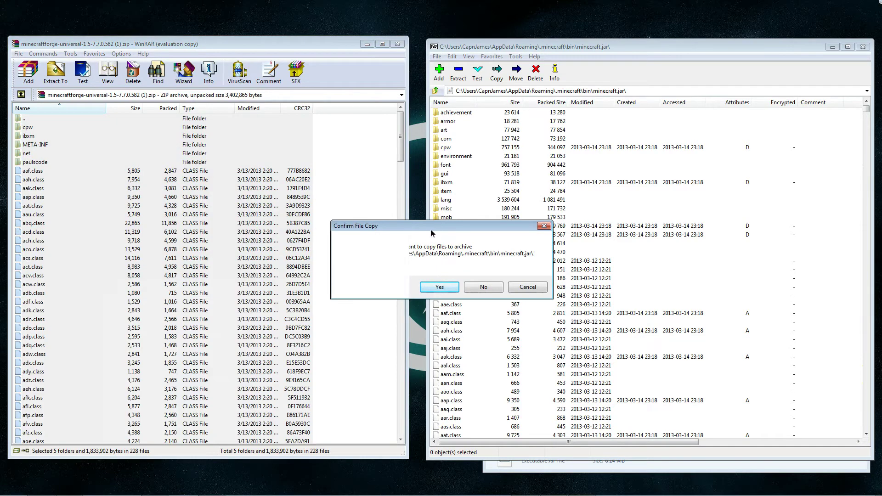
pyautogui.click(439, 287)
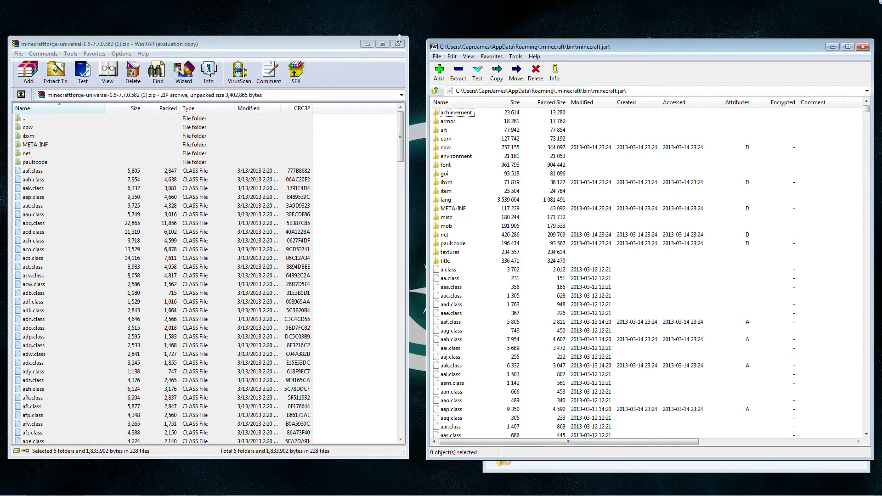
pyautogui.click(398, 44)
pyautogui.click(455, 209)
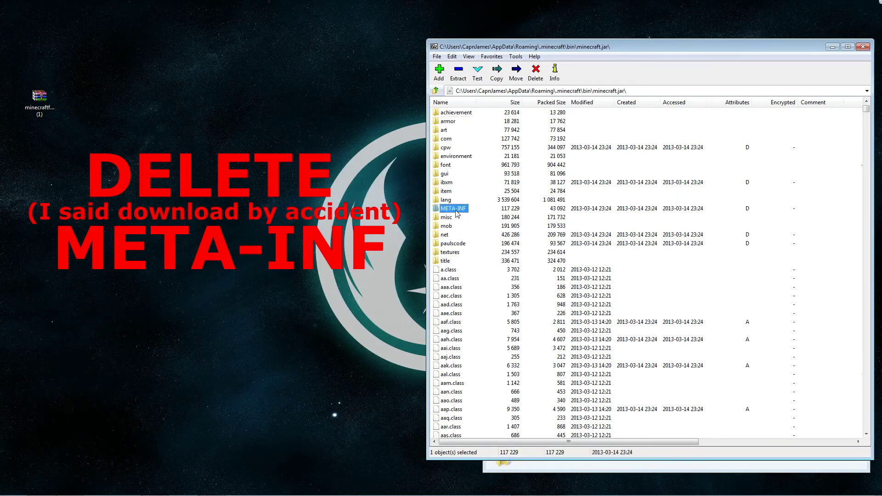
# - Delete META-INF from minecraft.jar, then close 7-Zip and minimize the bin window
pyautogui.rightClick(455, 210)
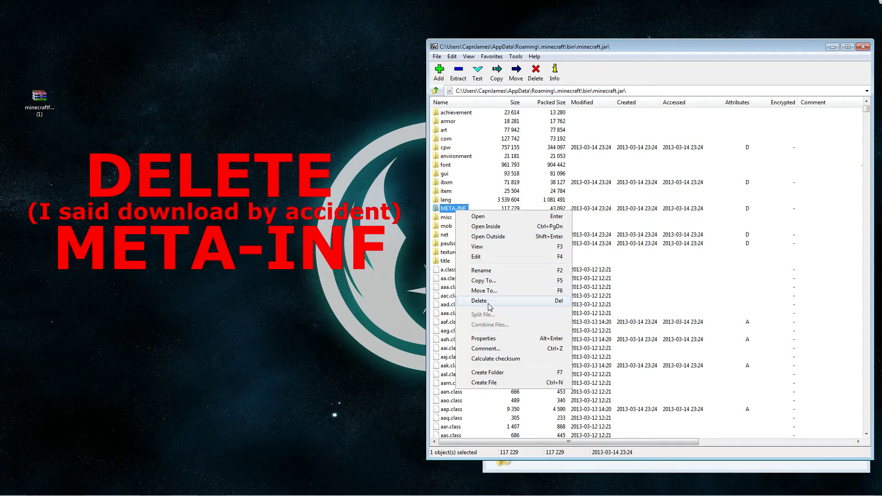
pyautogui.click(488, 305)
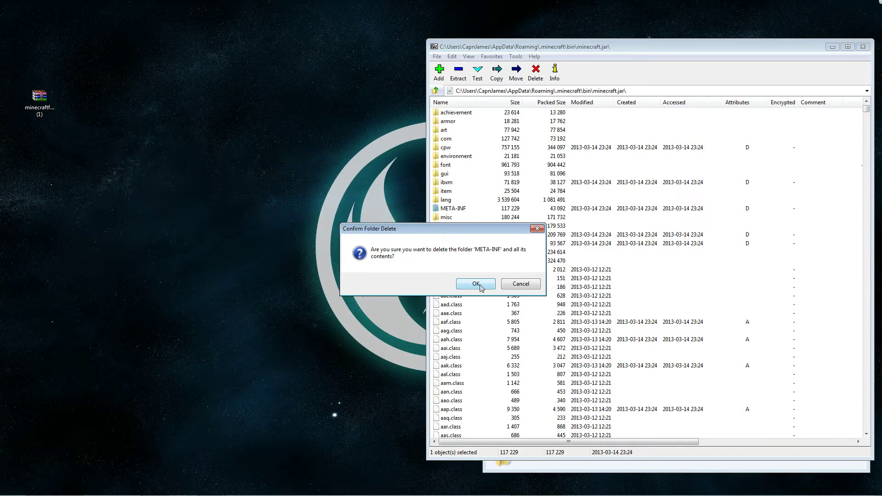
pyautogui.click(475, 284)
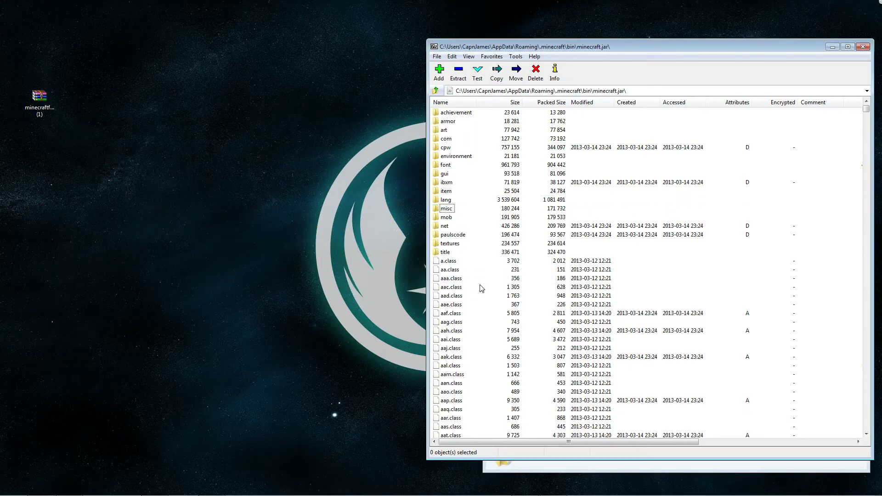
pyautogui.click(862, 47)
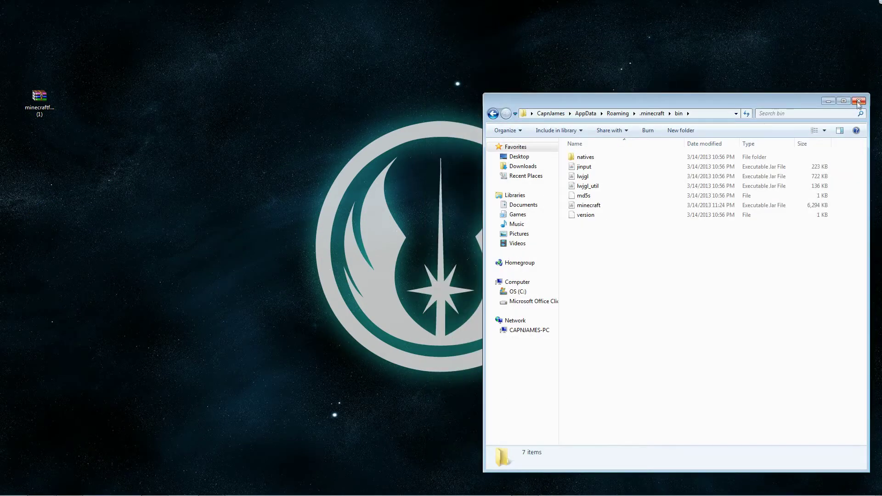
pyautogui.click(828, 101)
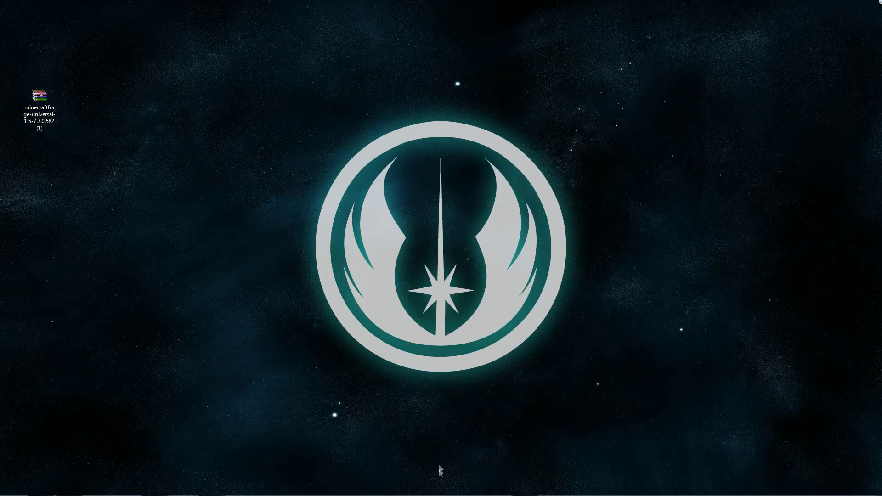
# - Launch Minecraft 1.5 and view the Mod List showing Minecraft Forge 7.7.0.582
pyautogui.moveTo(438, 492)
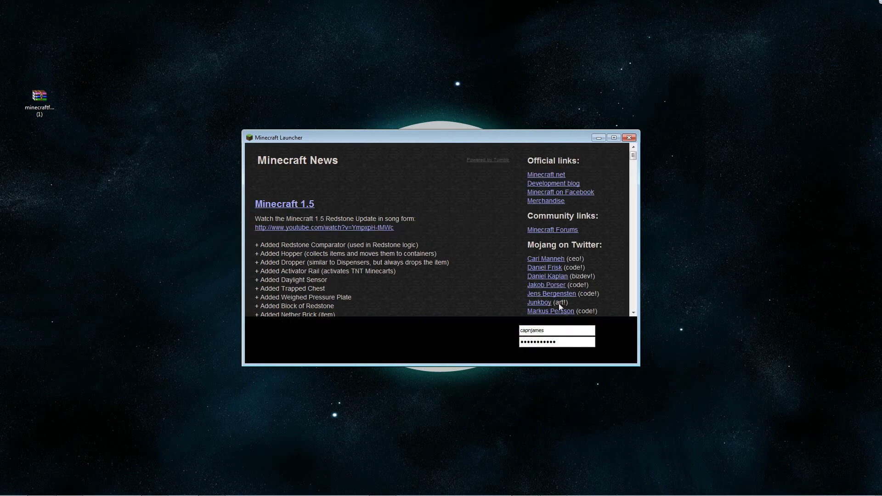
pyautogui.click(615, 345)
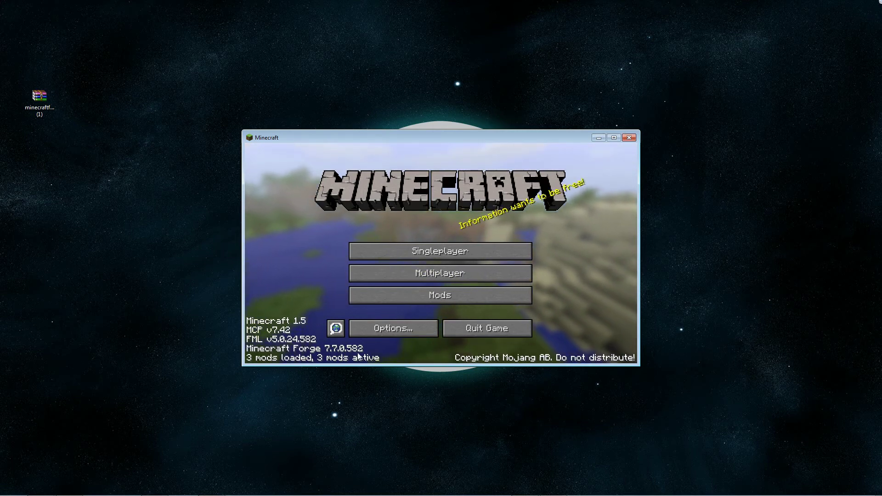
pyautogui.click(438, 296)
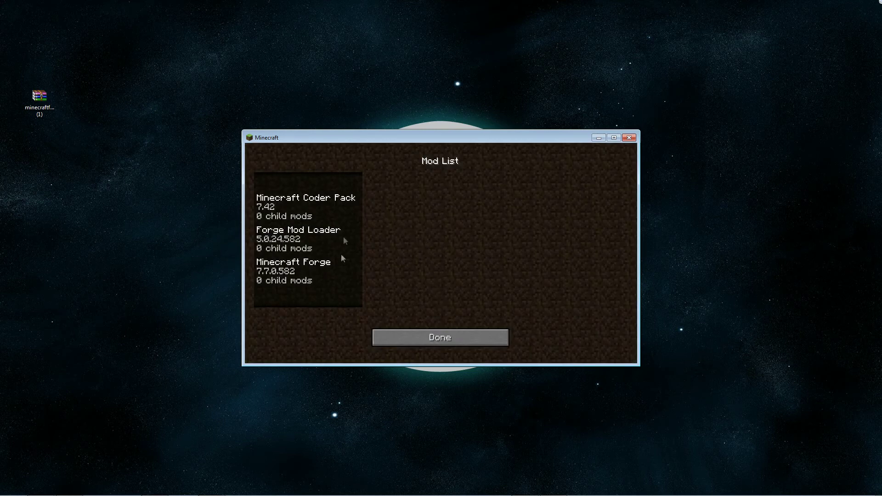